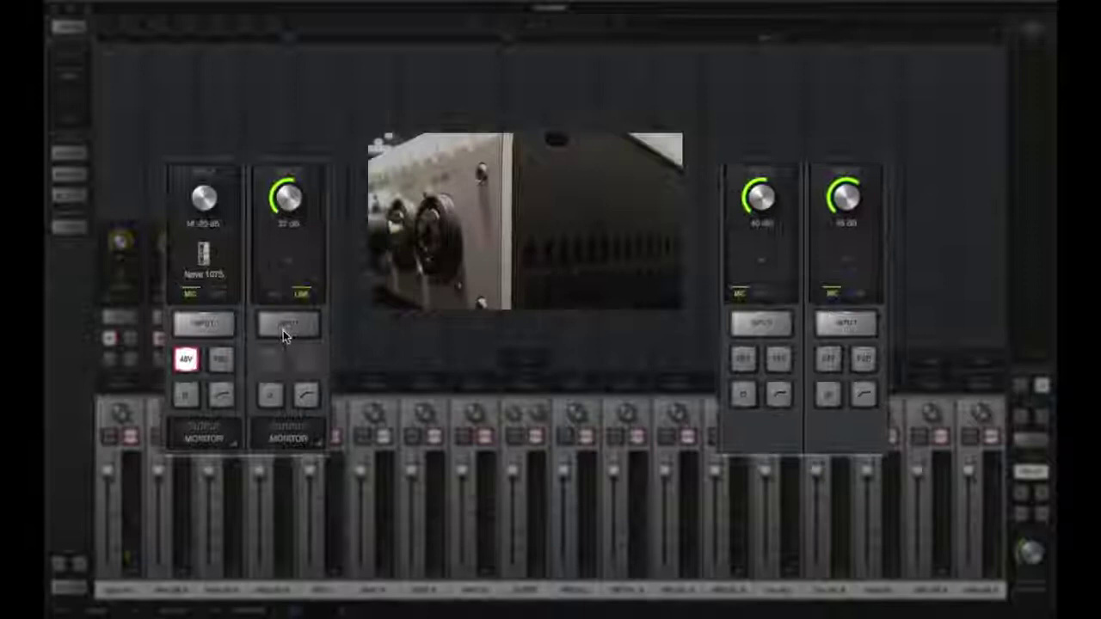
# Step: Switch the Analog 3 and Analog 4 inputs from mic to LINE
pyautogui.click(203, 324)
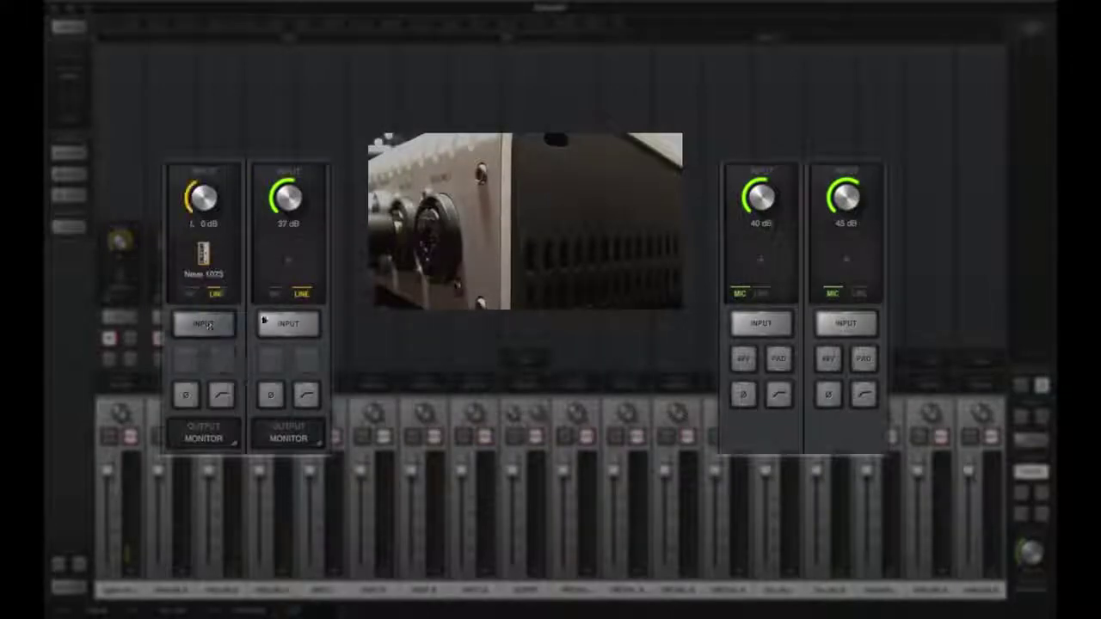
pyautogui.click(746, 323)
pyautogui.click(842, 320)
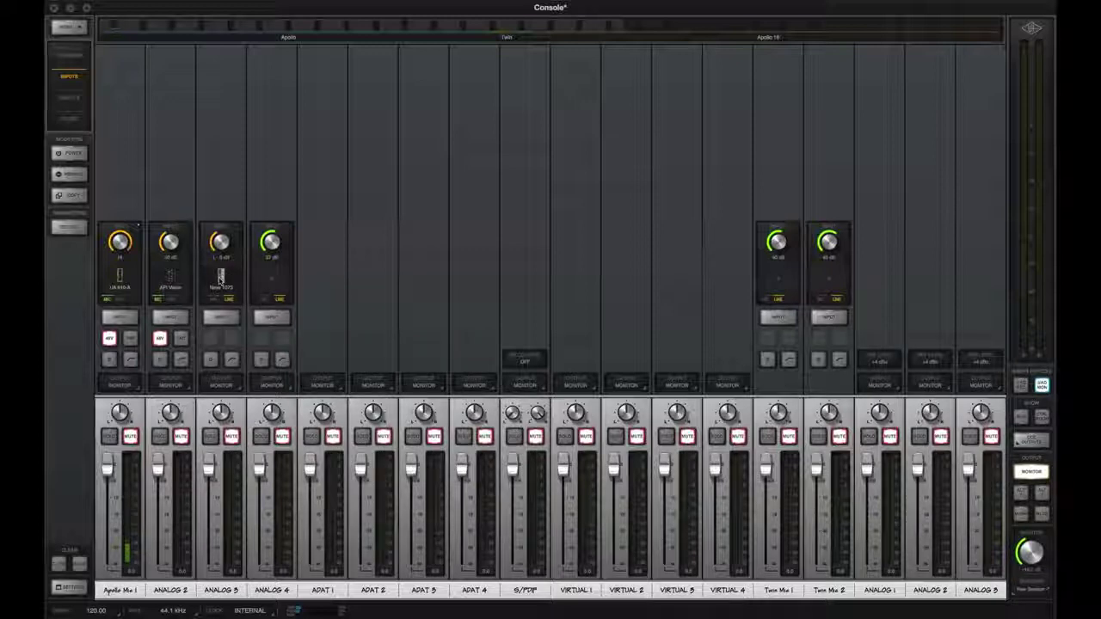
# Step: Load a Neve 1073 Unison preamp on Analog 4 and open the Analog 2 and Mic 1 preamps
pyautogui.click(258, 278)
pyautogui.click(266, 280)
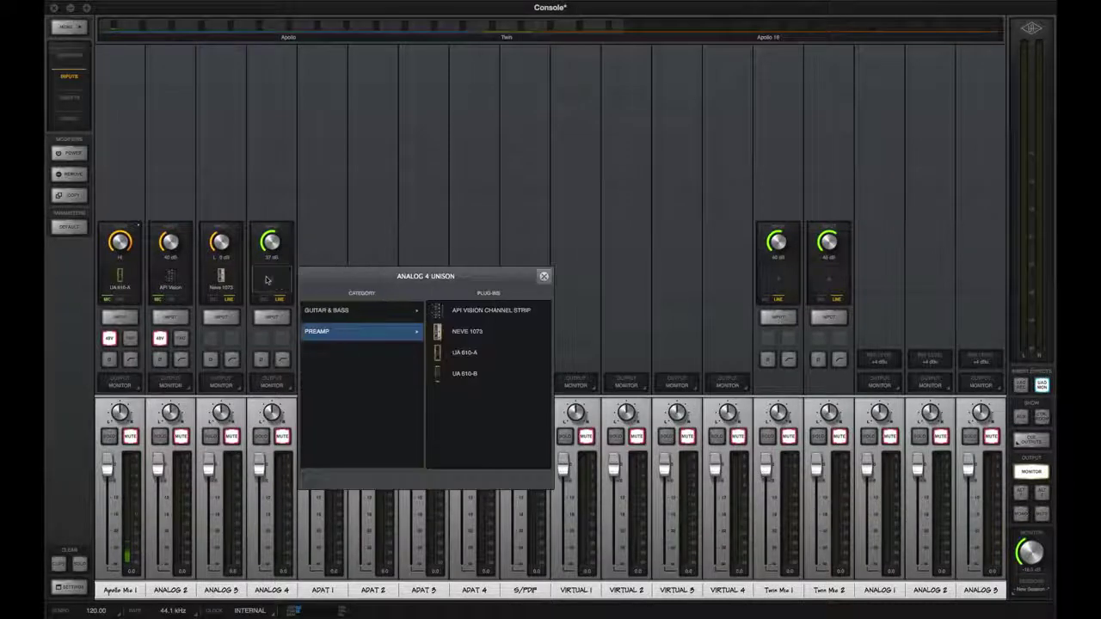
pyautogui.click(469, 332)
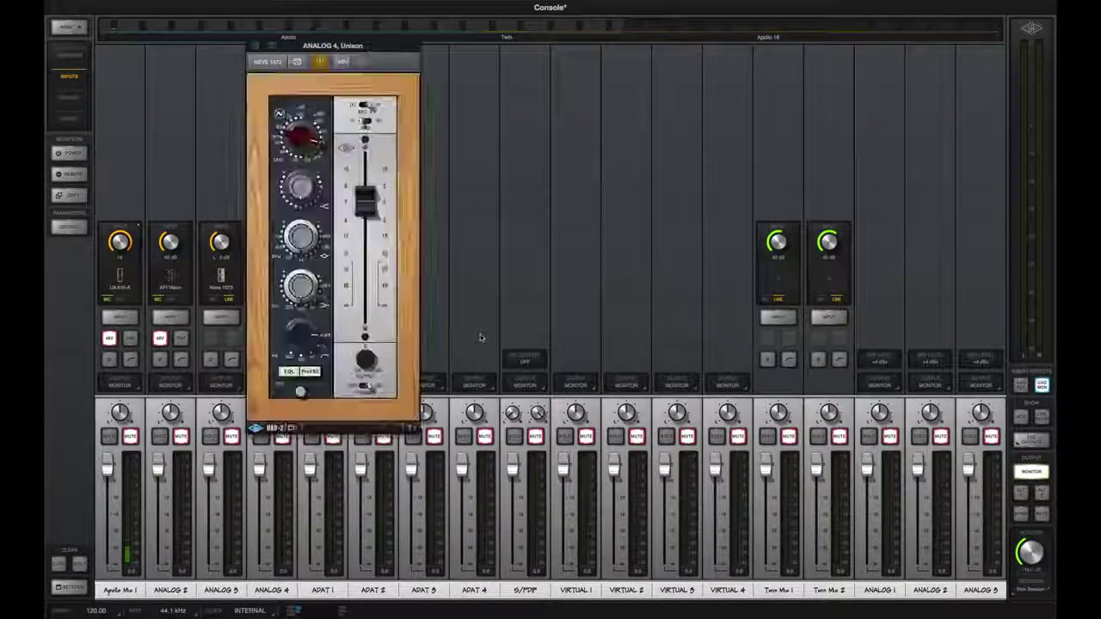
pyautogui.click(176, 276)
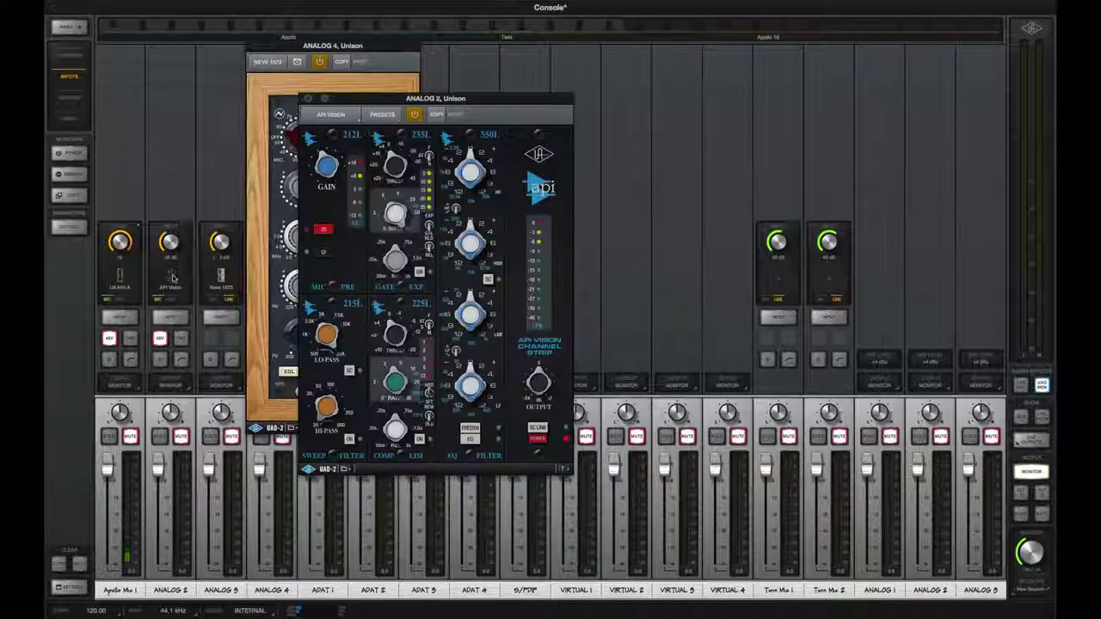
pyautogui.click(119, 274)
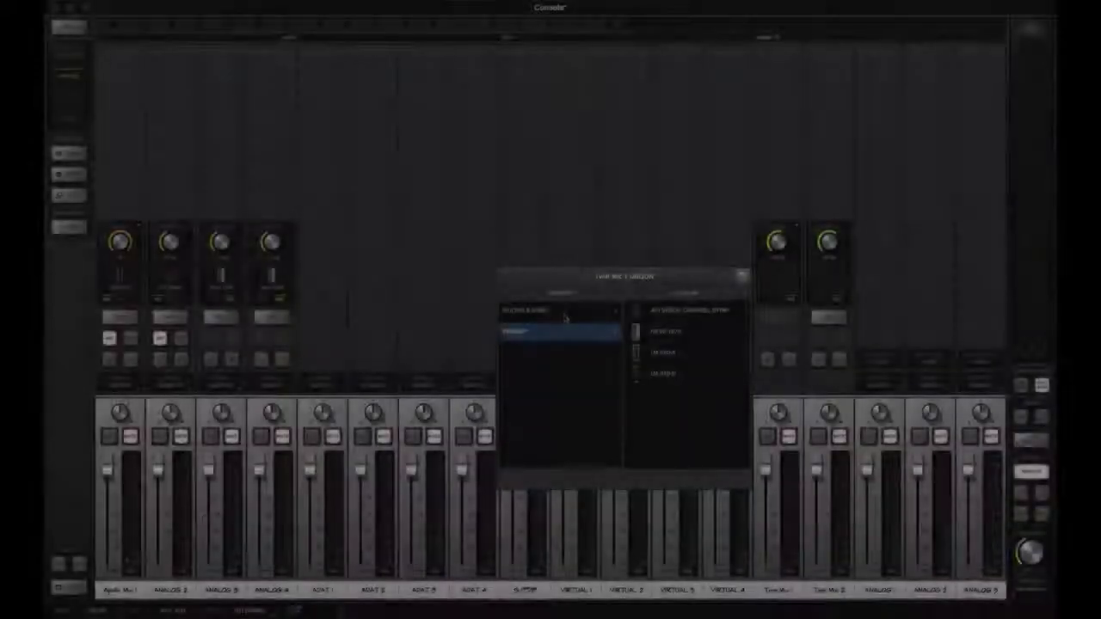
# Step: Dismiss the open Unison preamp plug-in window
pyautogui.click(647, 337)
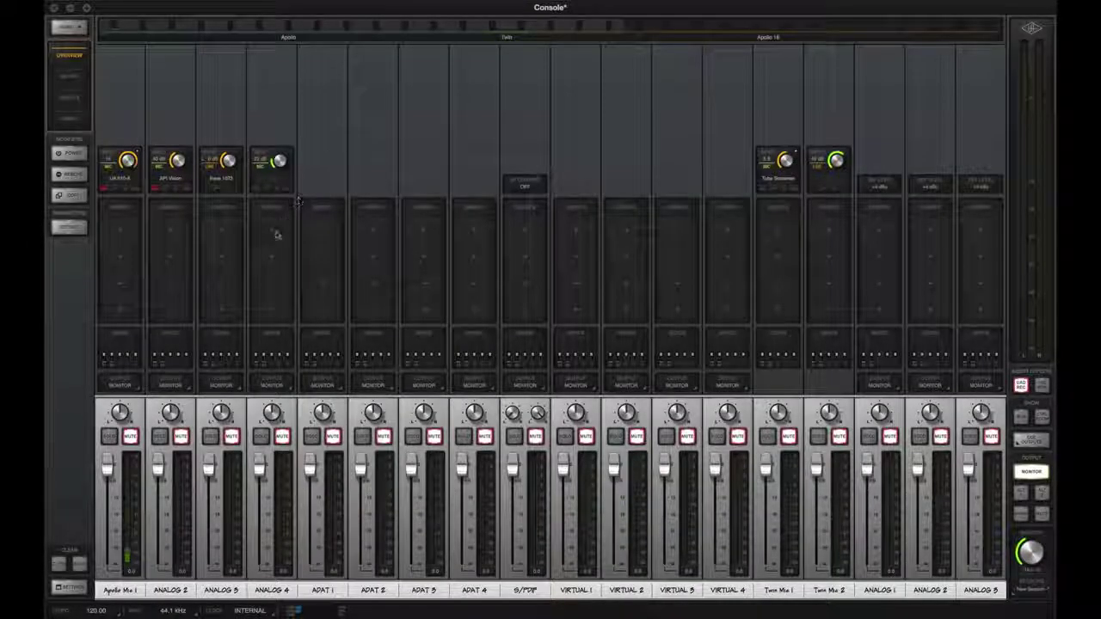
# Step: Load the Pultec EQP-1A Legacy EQ on Analog 4's first insert
pyautogui.click(277, 235)
pyautogui.click(331, 325)
pyautogui.scroll(-5, 479, 353)
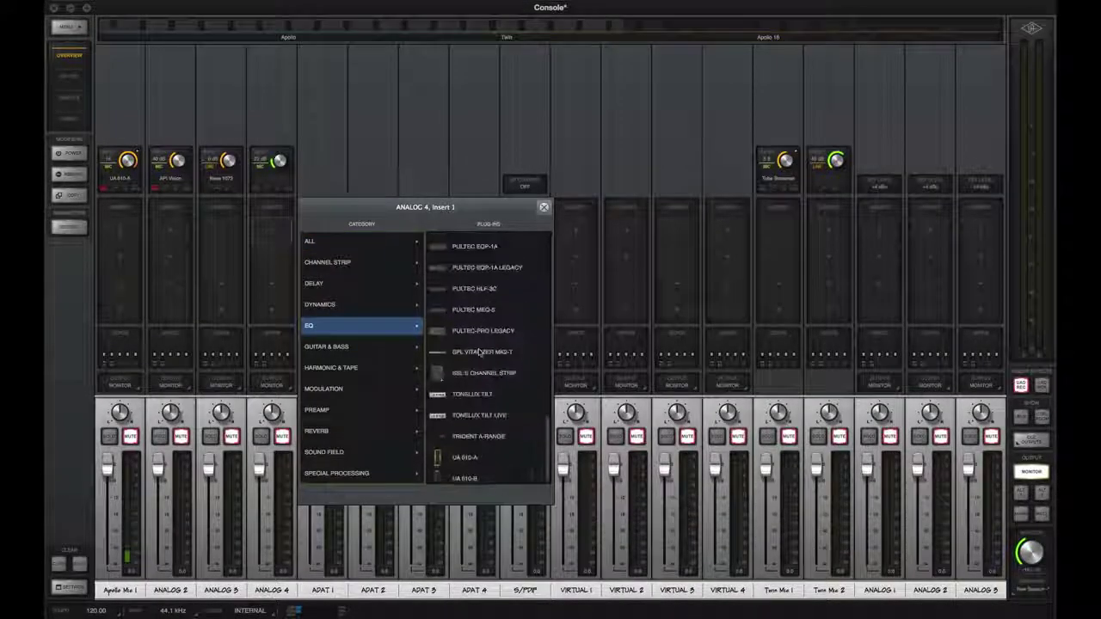
pyautogui.click(487, 267)
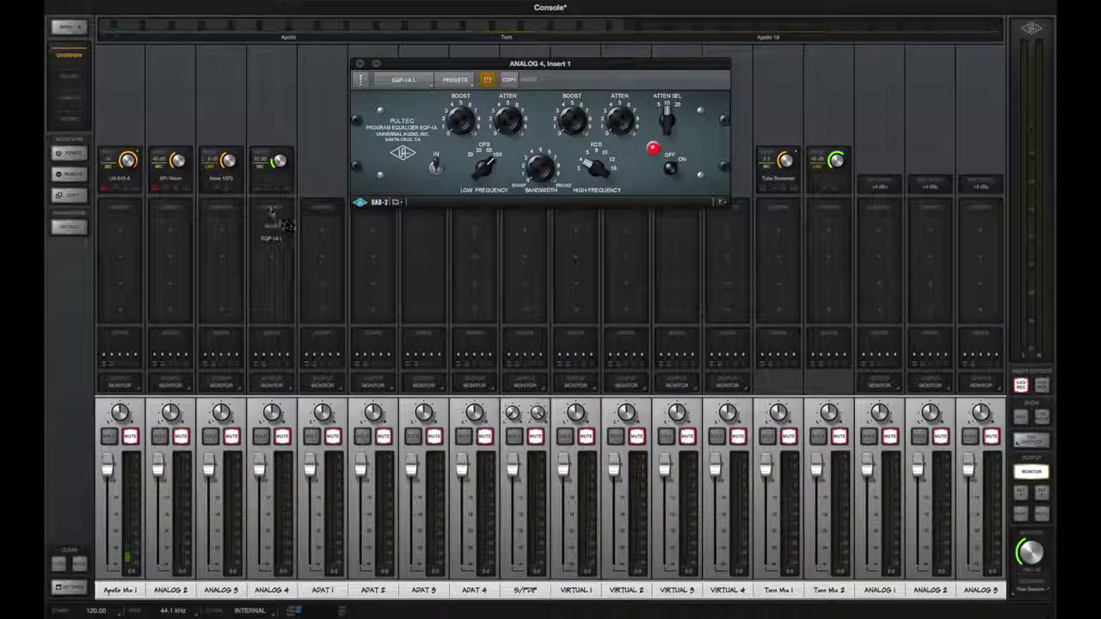
# Step: Load the overdriven guitar channel preset from the GUITAR folder and check its inserted plug-ins
pyautogui.click(288, 225)
pyautogui.click(358, 330)
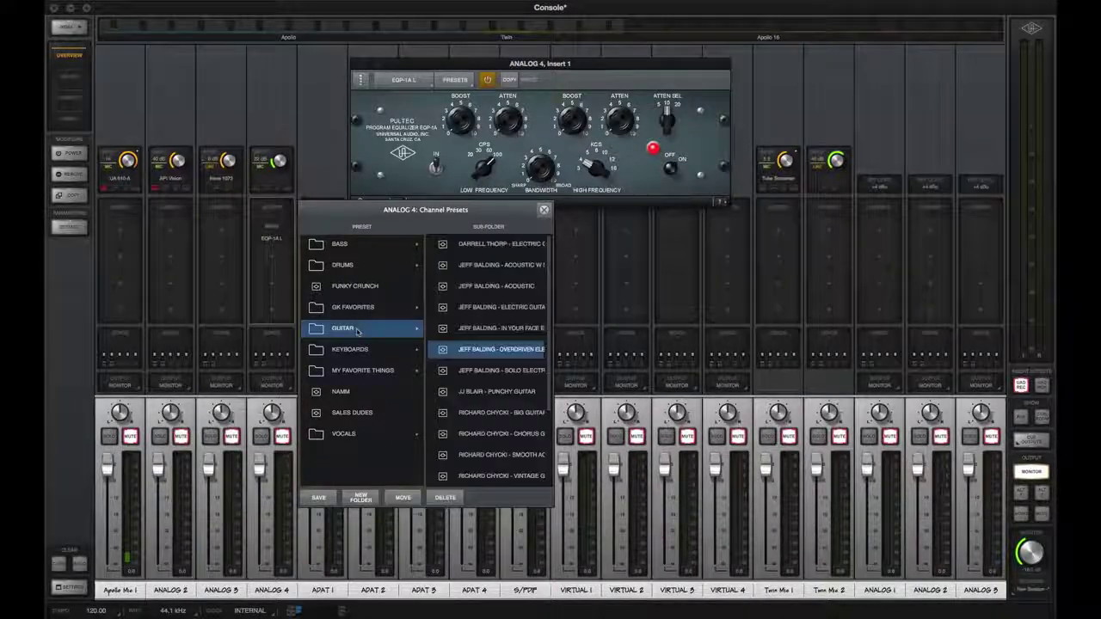
pyautogui.doubleClick(489, 349)
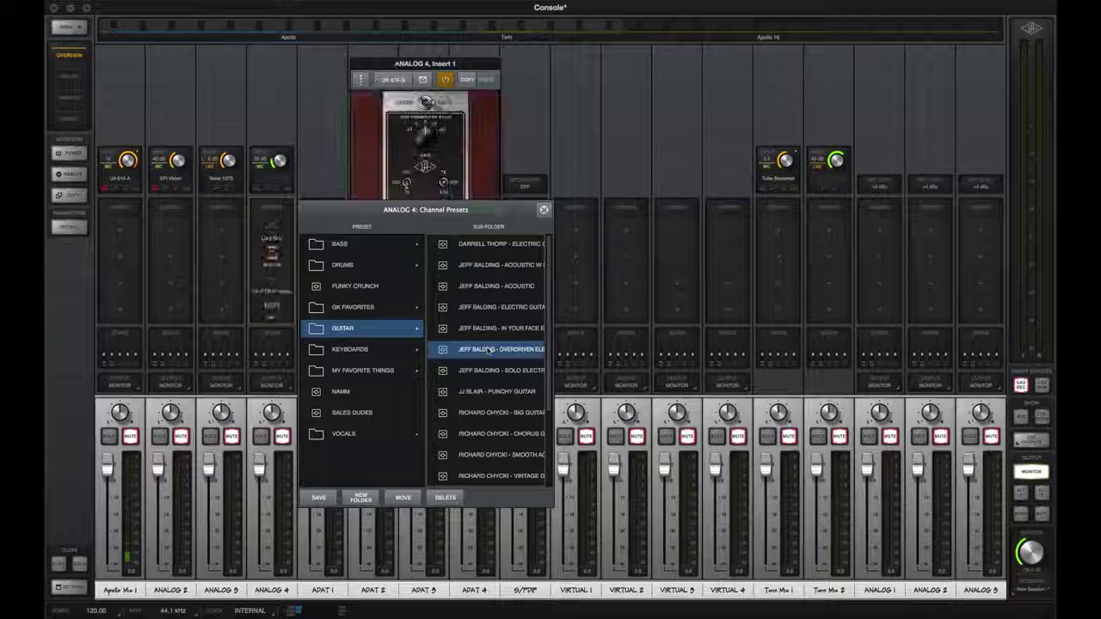
pyautogui.click(271, 258)
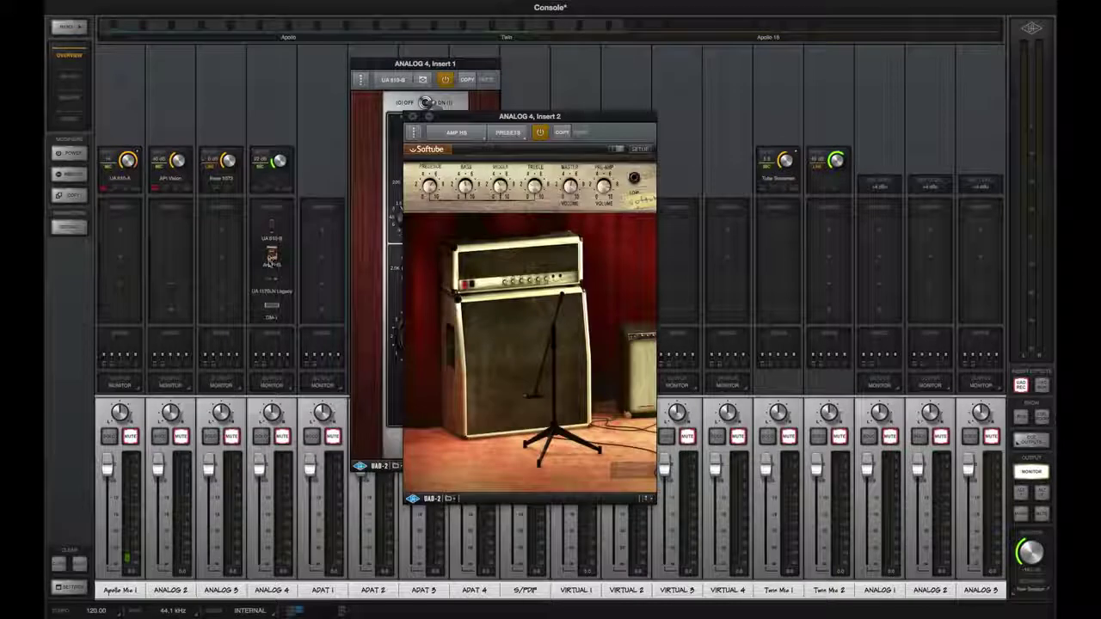
pyautogui.click(271, 291)
# Step: Expand the full Analog 4 channel strip and begin saving it as a preset
pyautogui.click(361, 78)
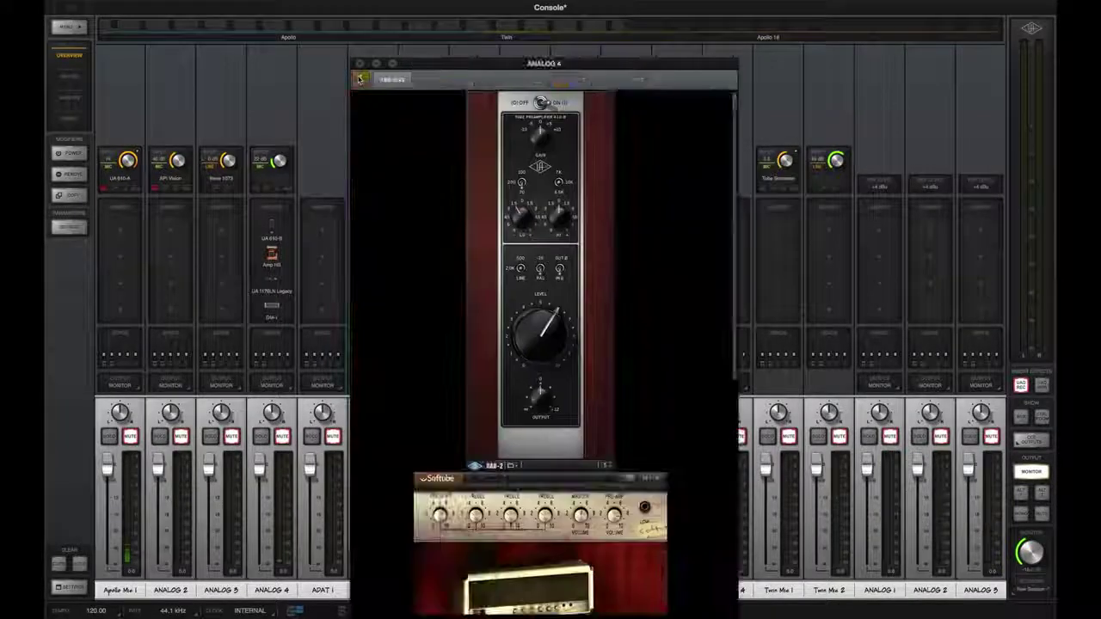
pyautogui.scroll(-5, 445, 261)
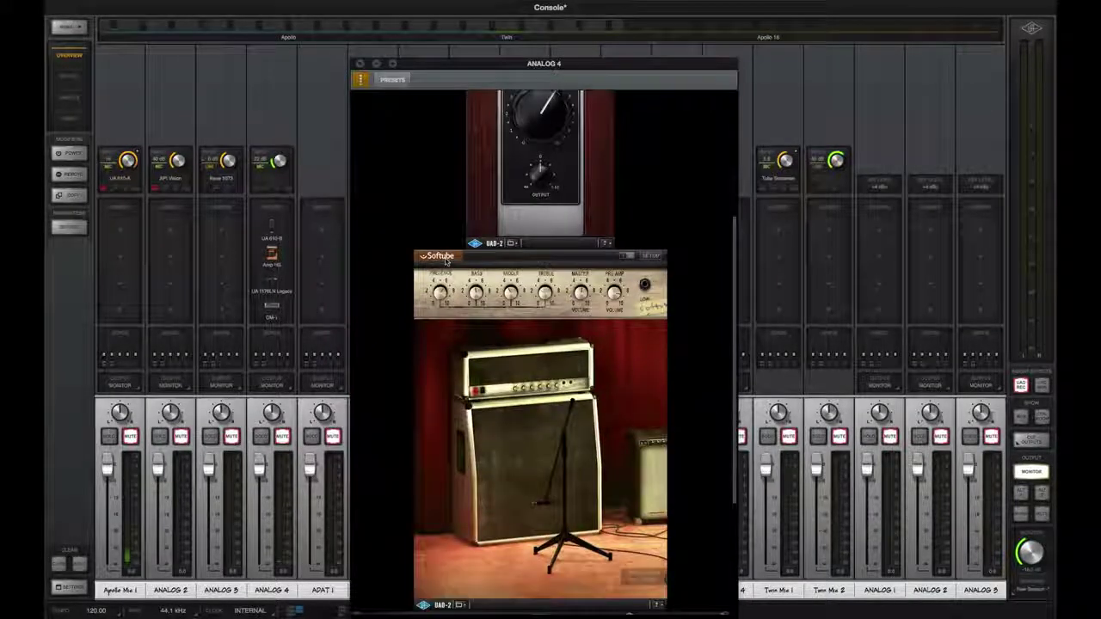
pyautogui.click(383, 77)
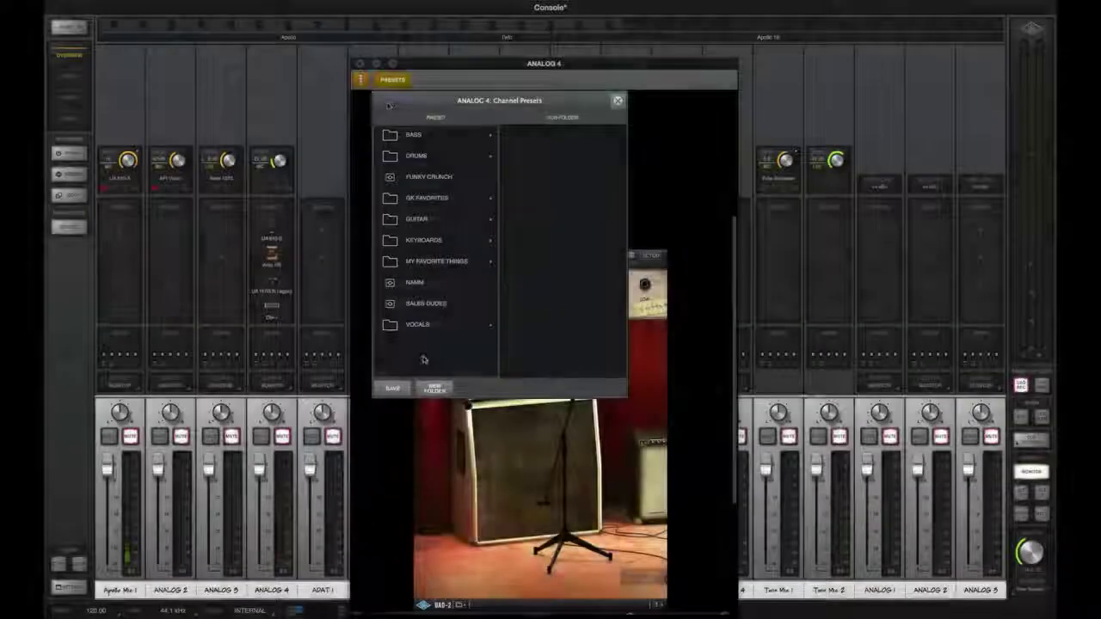
pyautogui.click(394, 388)
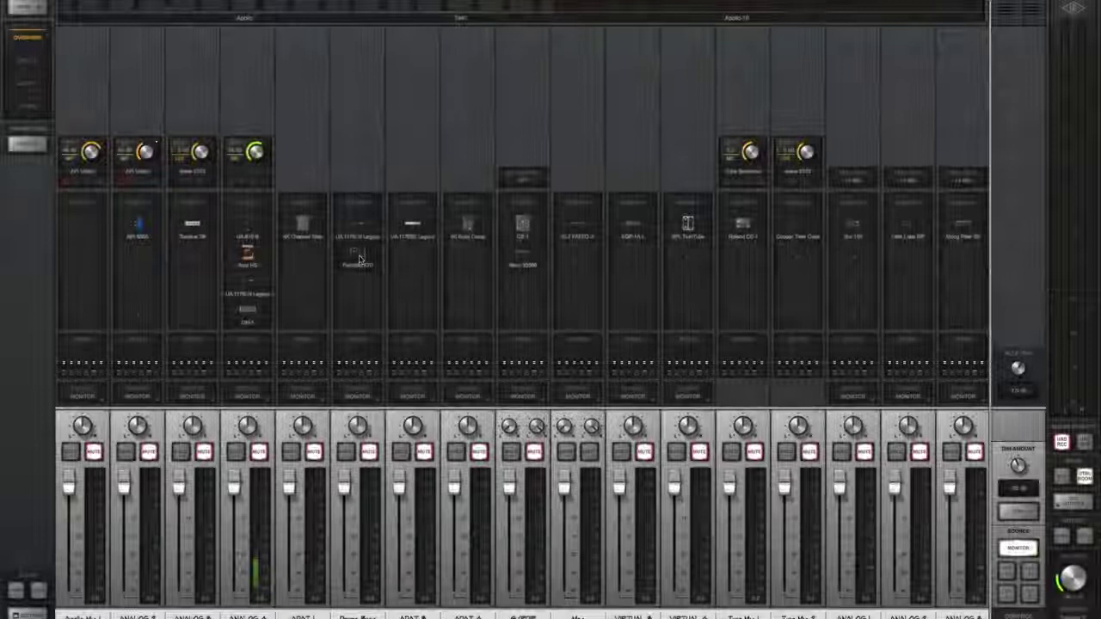
# Step: Open the Drums Buss Fairchild 670 presets and step through an engineer's folder to SNARE TOP
pyautogui.click(360, 258)
pyautogui.click(175, 69)
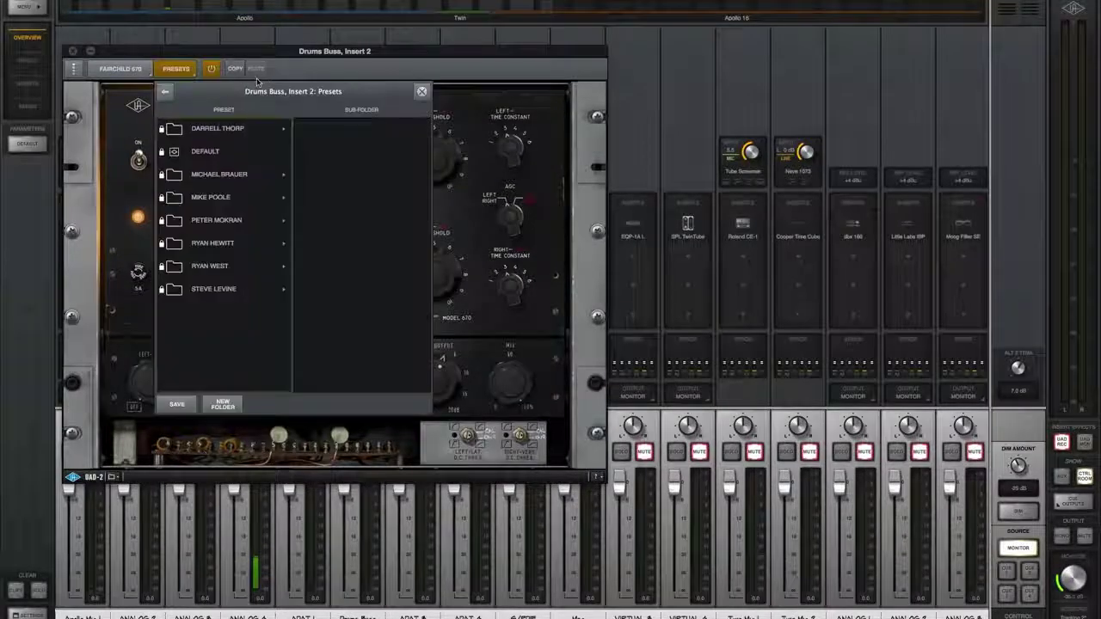
pyautogui.moveTo(259, 107); pyautogui.dragTo(722, 62)
pyautogui.click(688, 90)
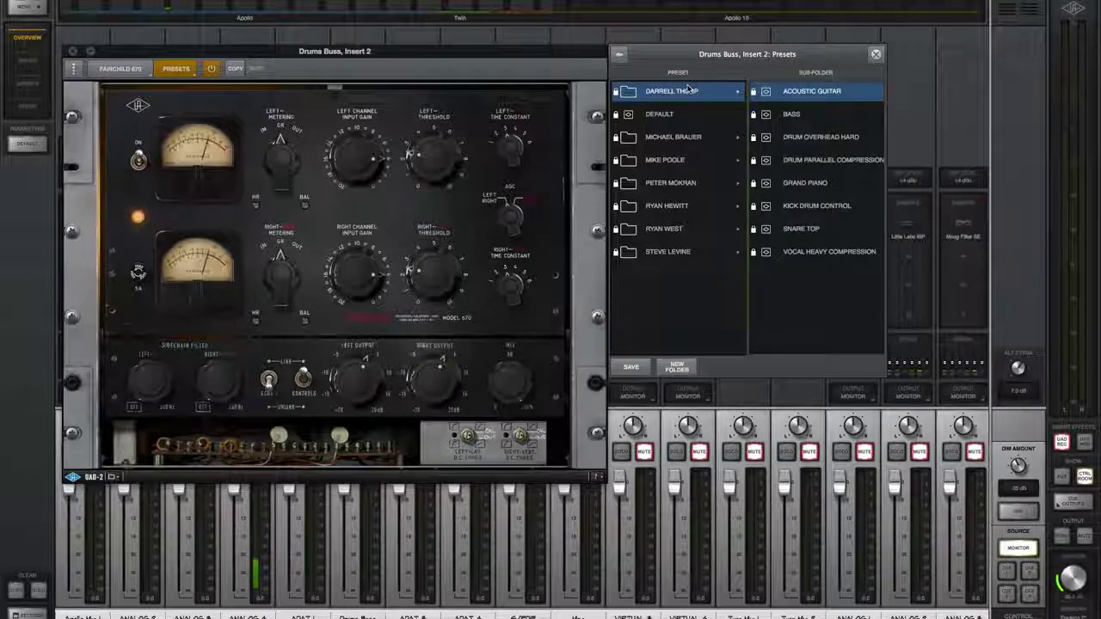
pyautogui.press('Down')
pyautogui.press('Down')
pyautogui.press('Down')
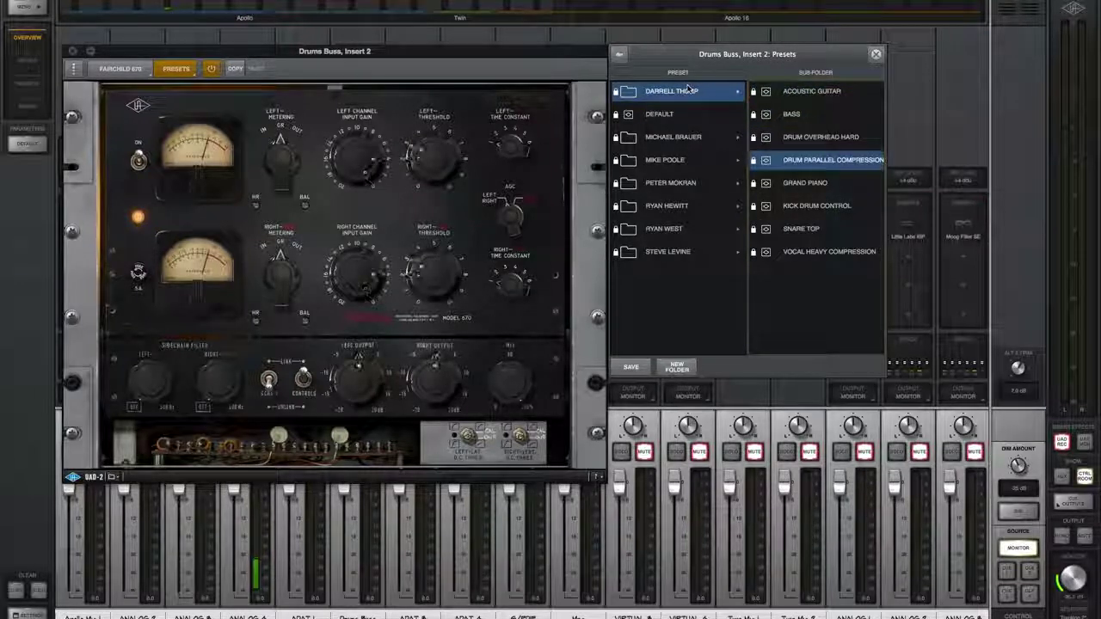
pyautogui.press('Down')
pyautogui.press('Down')
pyautogui.press('Down')
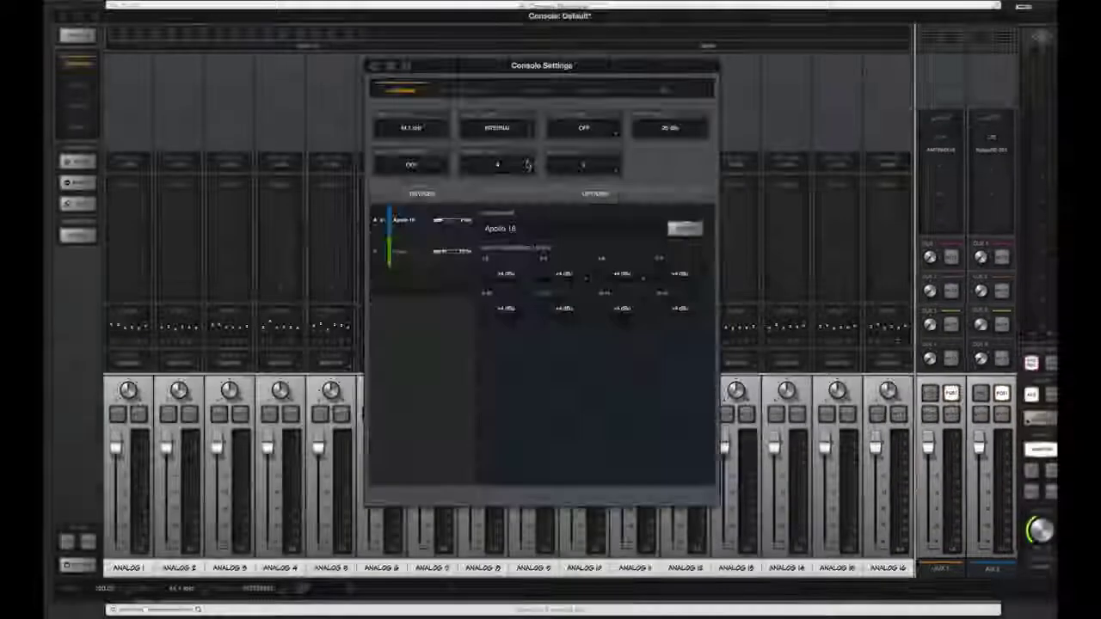
# Step: Keep four cue busses and display the AUX 1, AUX 2 and cue send levels
pyautogui.click(551, 144)
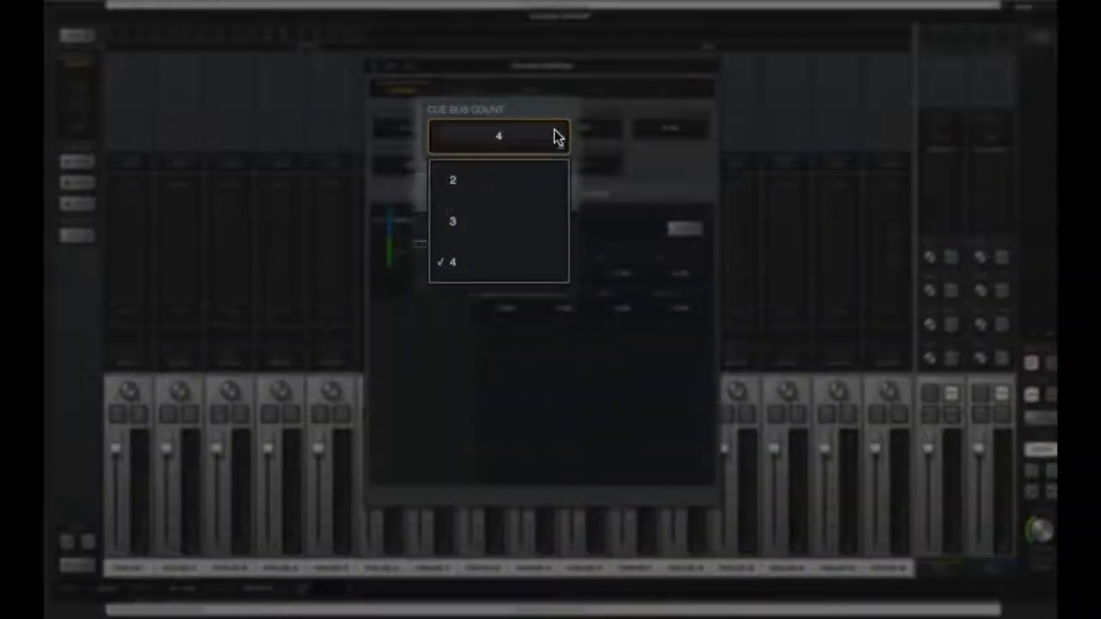
pyautogui.click(551, 138)
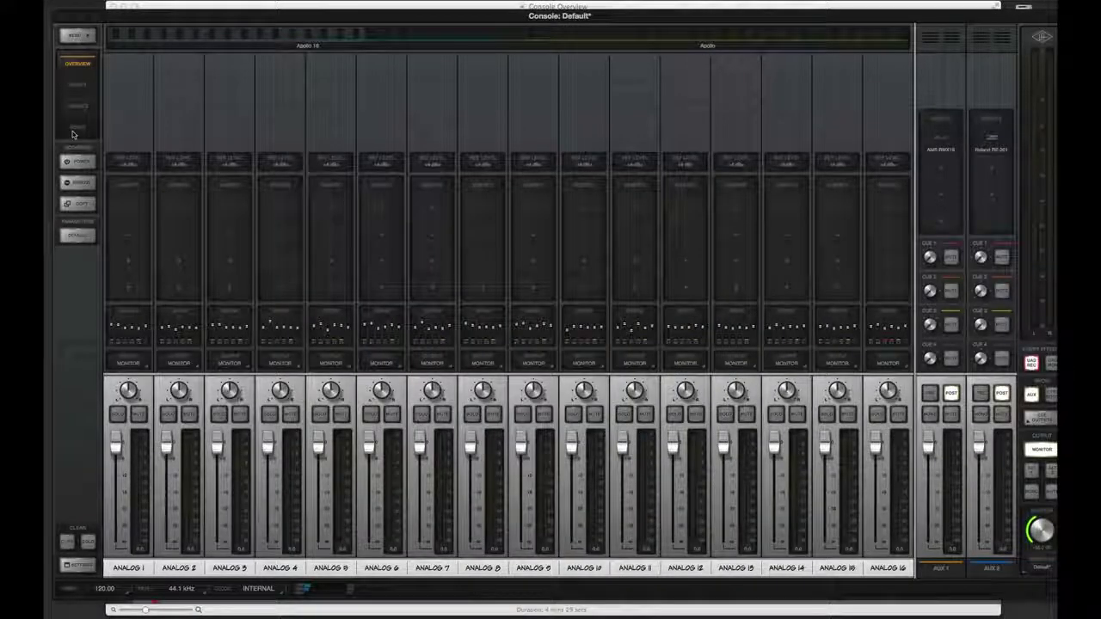
pyautogui.click(73, 130)
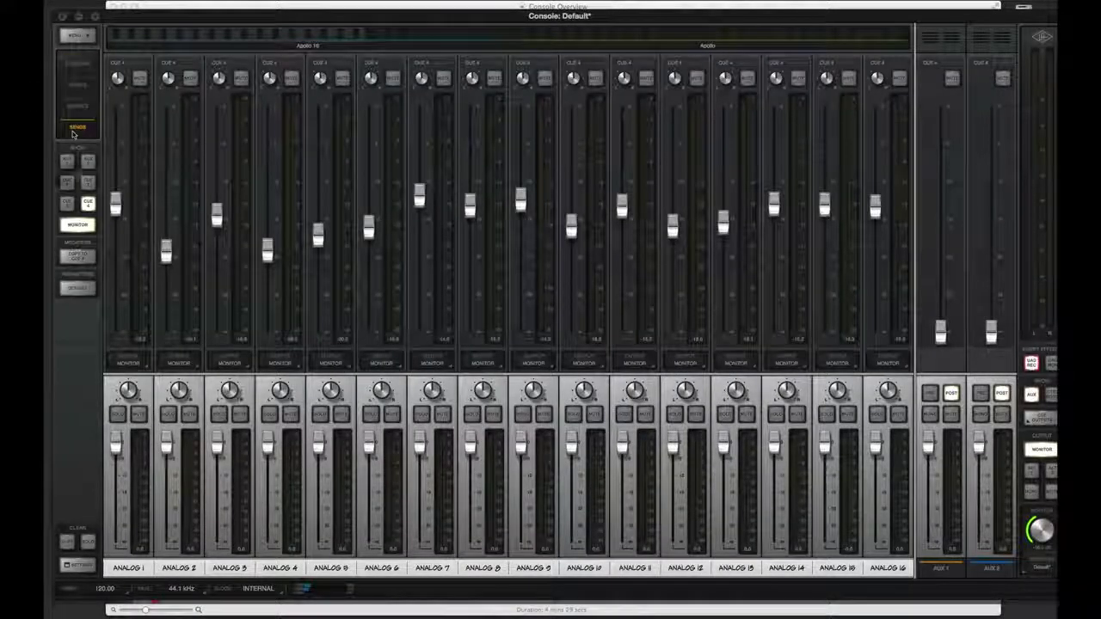
pyautogui.click(67, 161)
pyautogui.click(87, 161)
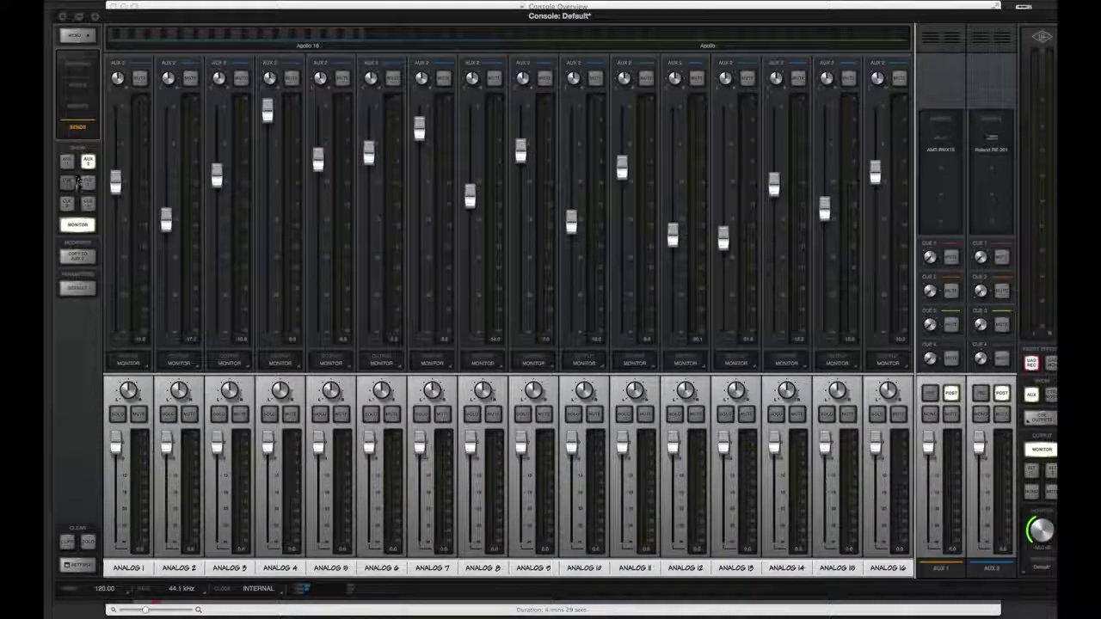
pyautogui.click(74, 182)
pyautogui.click(88, 182)
# Step: Show CUE 3 and CUE 4 sends, hide the monitor mix, and lower ANALOG 7's CUE 4 send
pyautogui.click(67, 203)
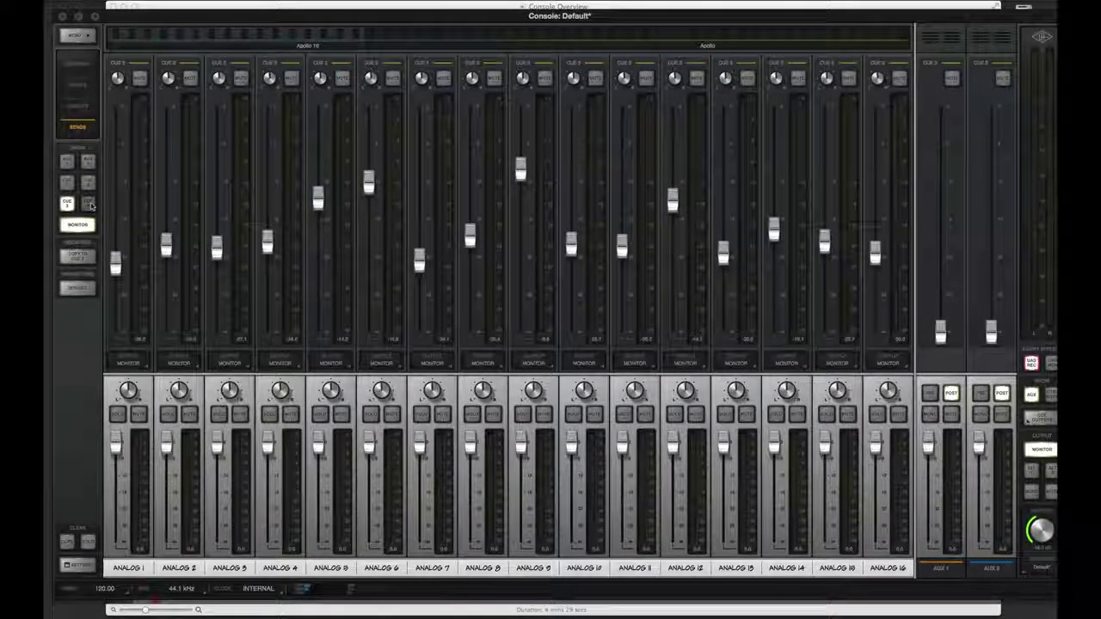
pyautogui.click(89, 202)
pyautogui.click(86, 227)
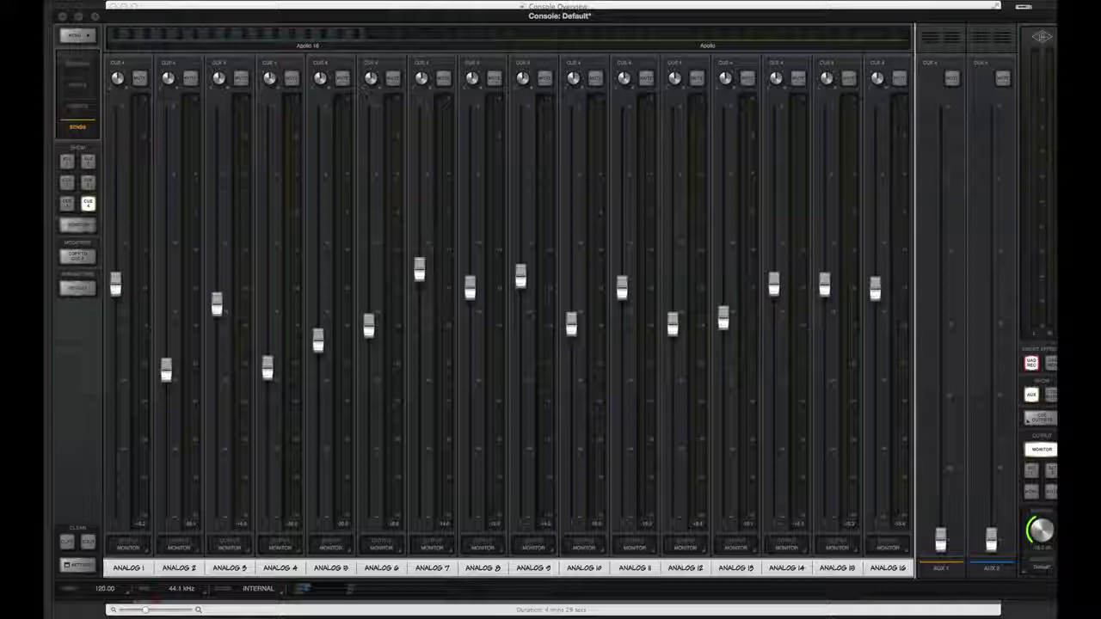
pyautogui.moveTo(419, 269); pyautogui.dragTo(419, 319)
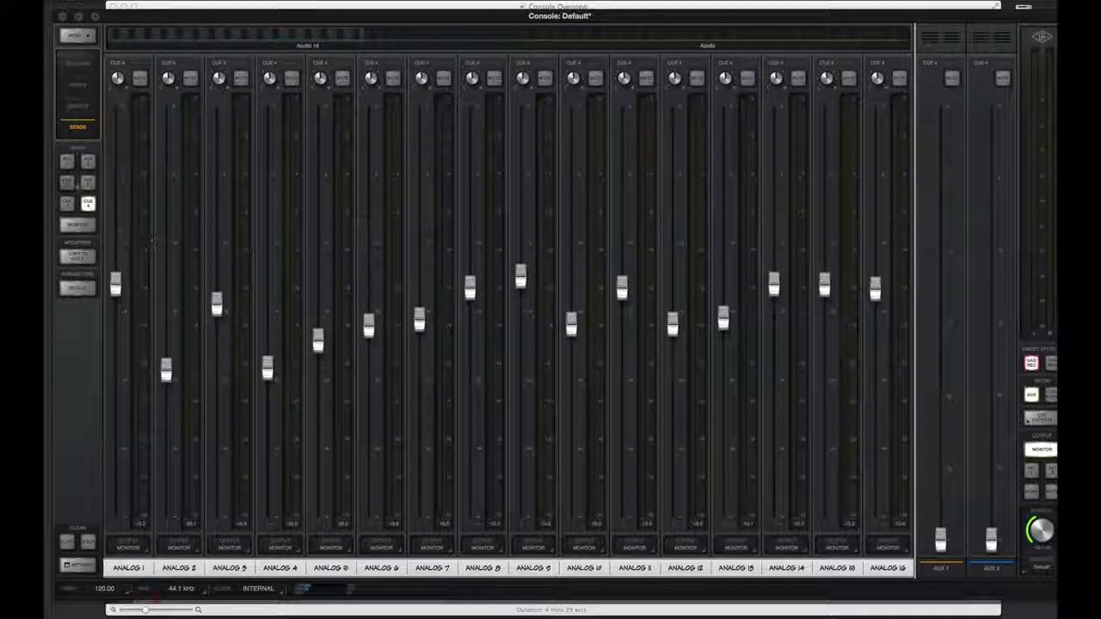
pyautogui.click(69, 63)
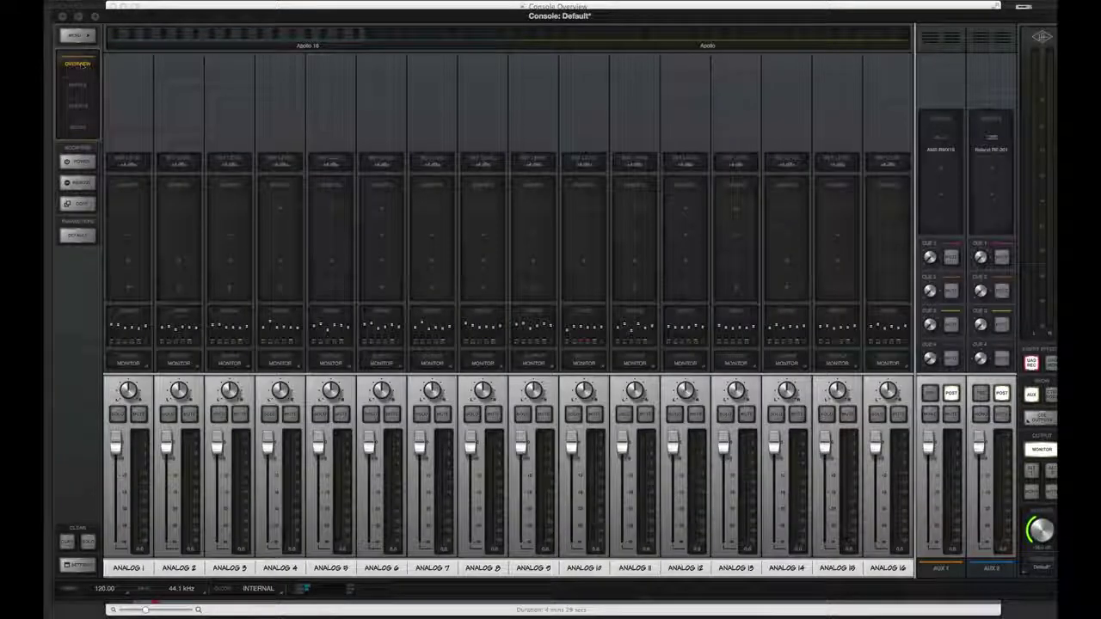
pyautogui.click(420, 337)
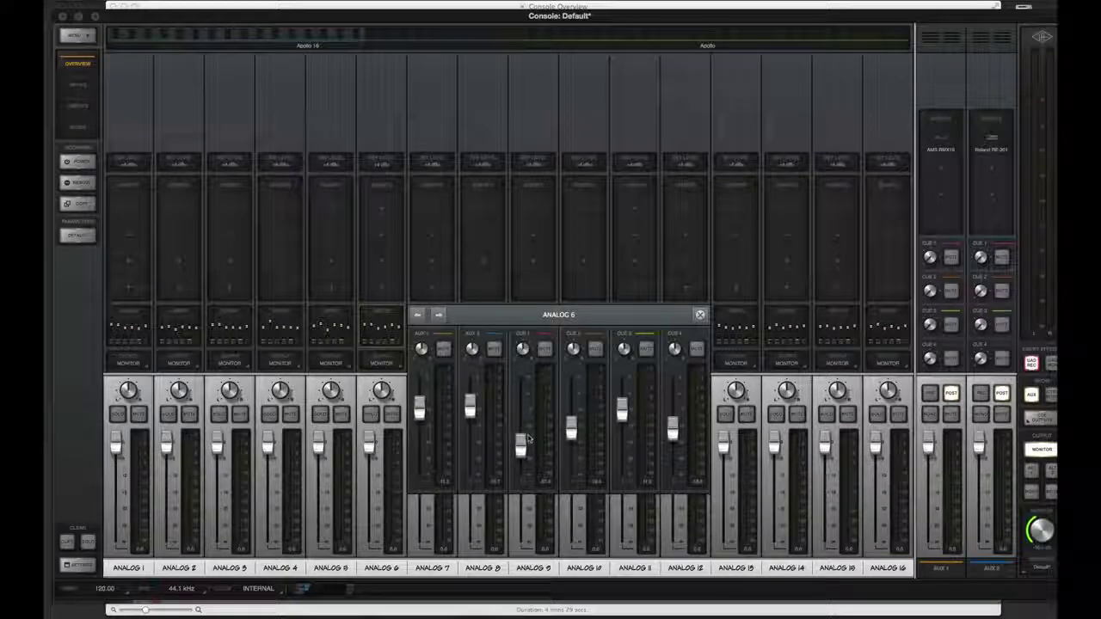
# Step: In ANALOG 6's sends, raise CUE 1, trim CUE 2 slightly, and lower CUE 3
pyautogui.moveTo(527, 440); pyautogui.dragTo(574, 409)
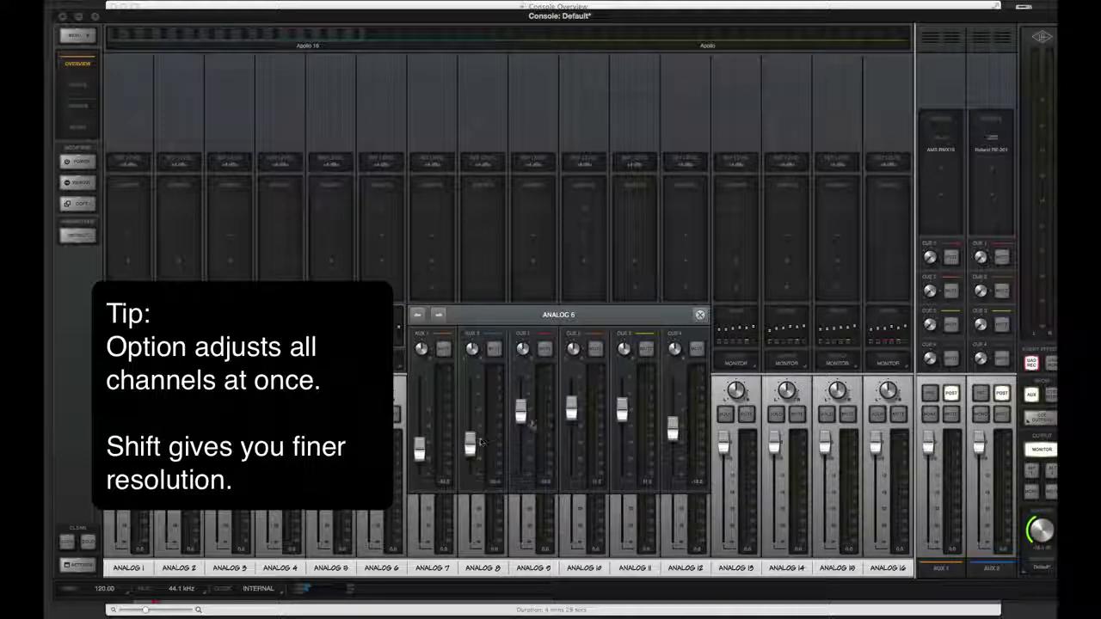
pyautogui.moveTo(576, 417); pyautogui.dragTo(568, 436)
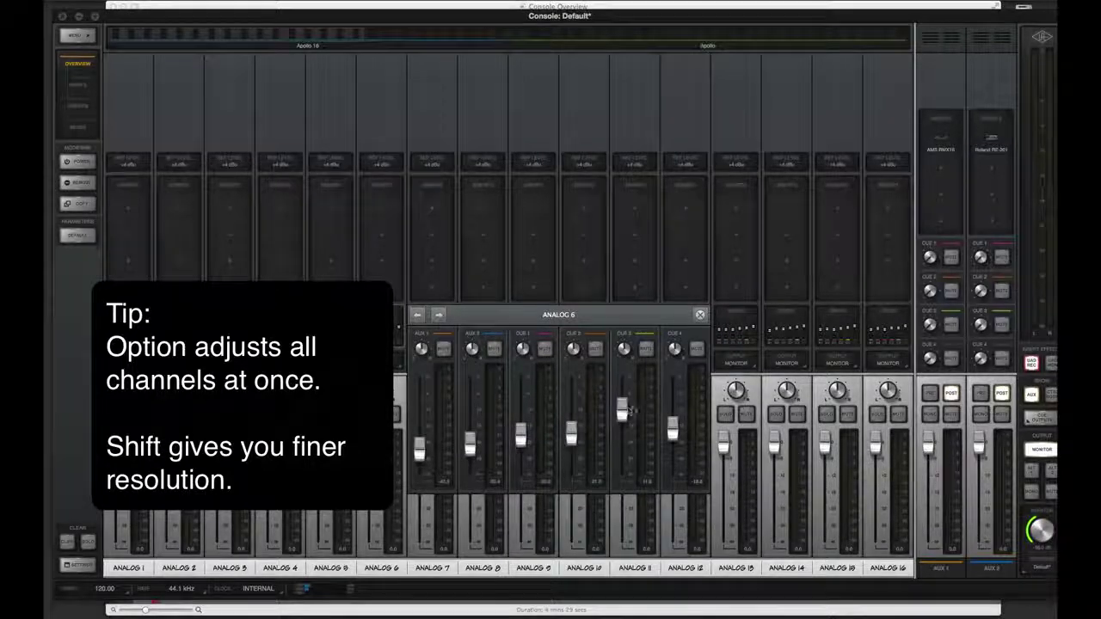
pyautogui.moveTo(630, 411); pyautogui.dragTo(631, 437)
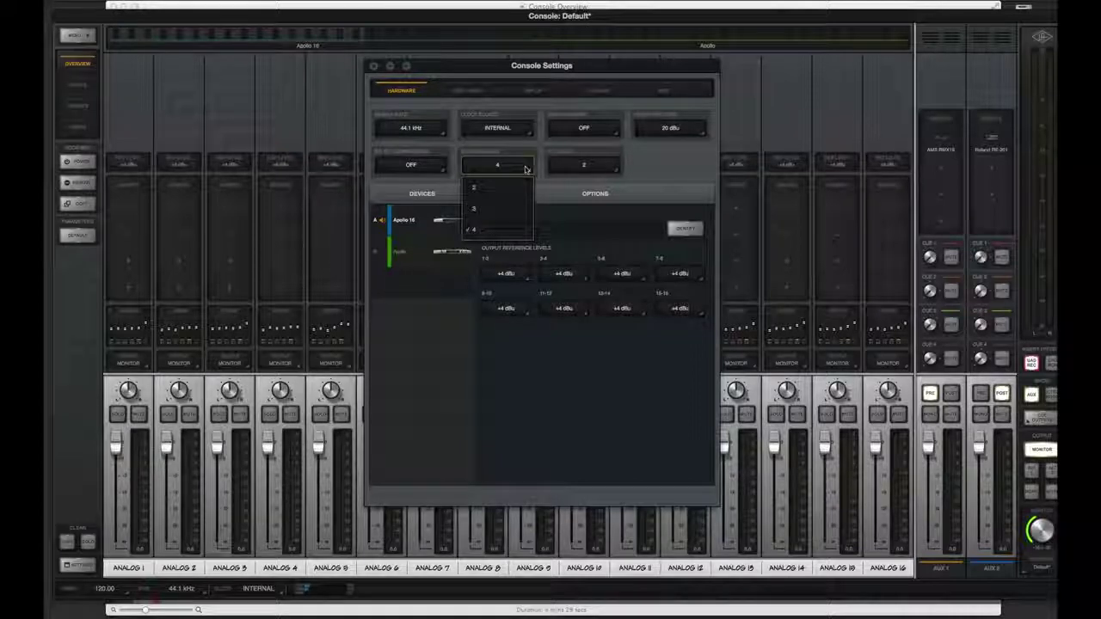
# Step: Leave Cue Busses at 4 and set CUE 4's output to LINE 15-16
pyautogui.click(516, 206)
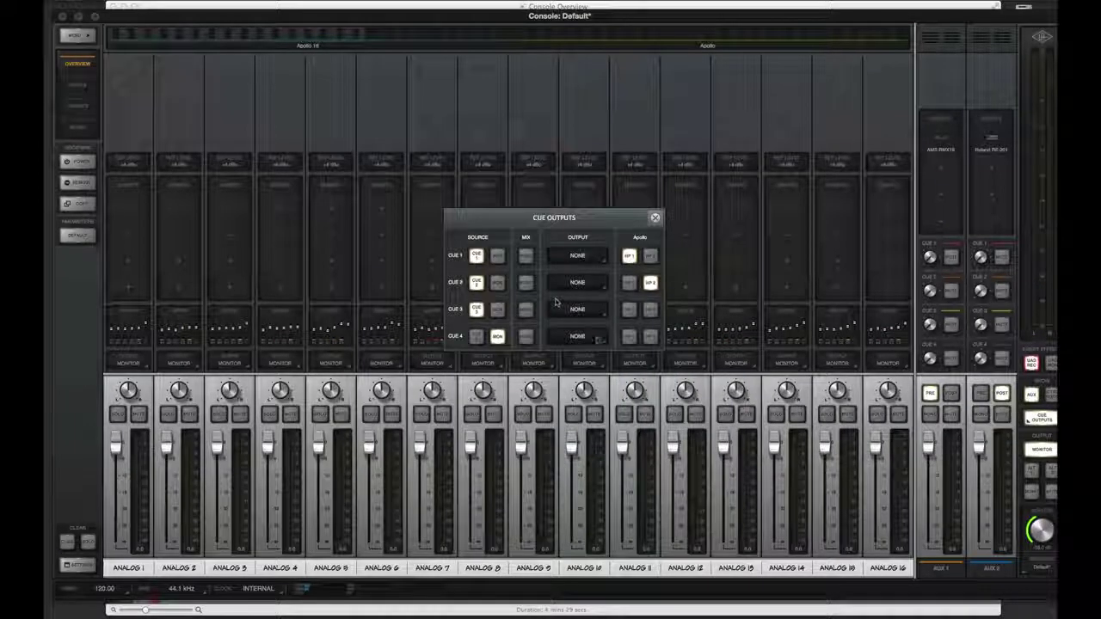
pyautogui.click(577, 335)
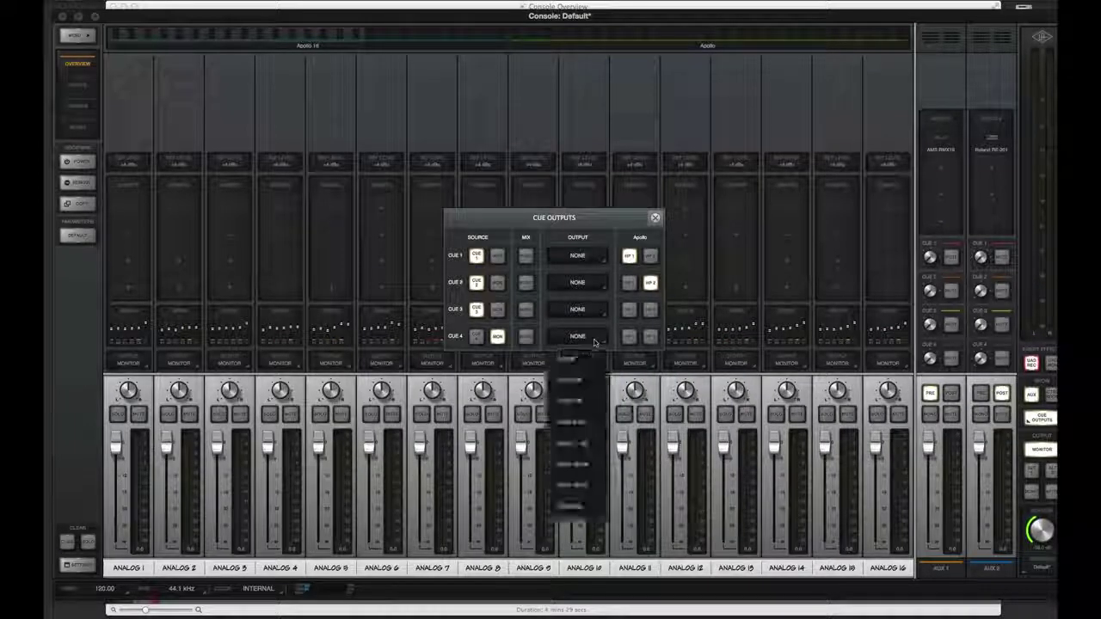
pyautogui.click(598, 486)
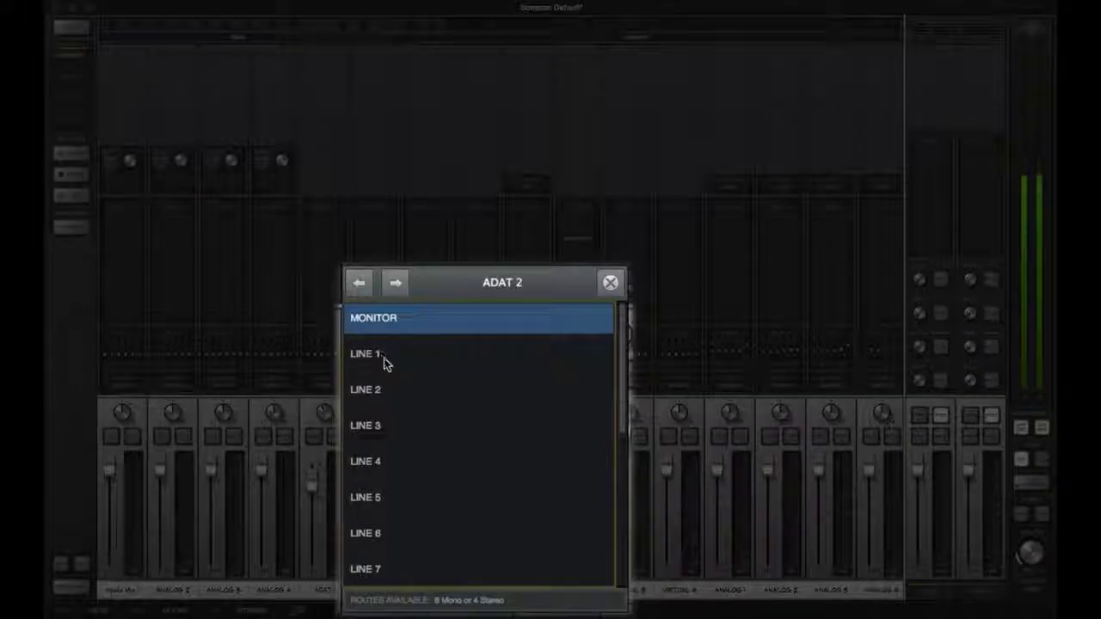
# Step: Set ADAT 2's output to LINE 1 and reopen its routing list
pyautogui.click(383, 357)
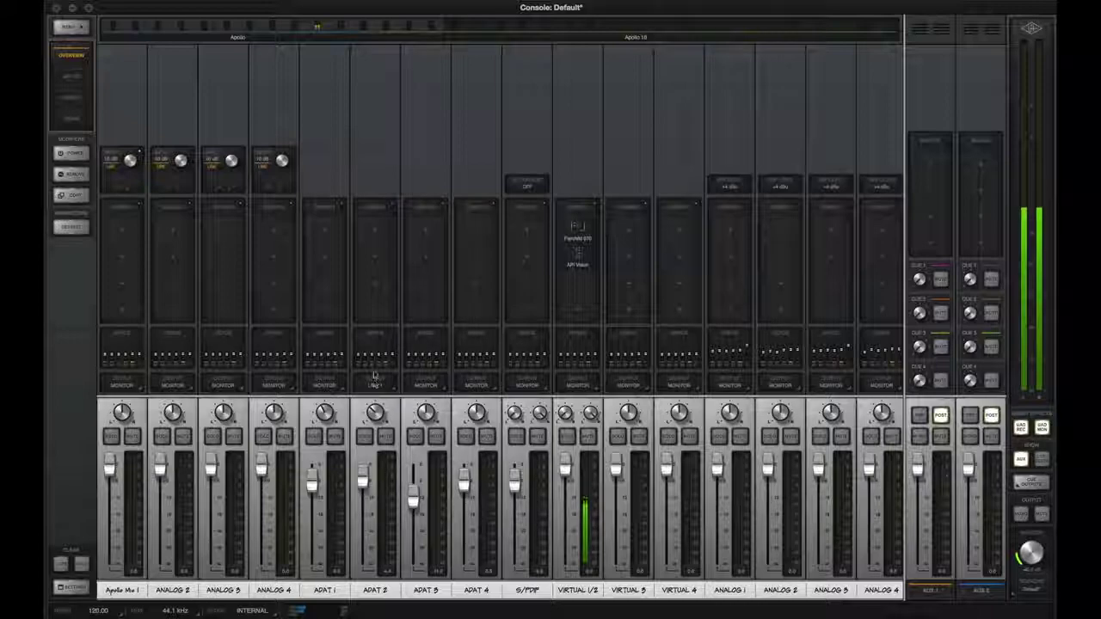
pyautogui.click(374, 379)
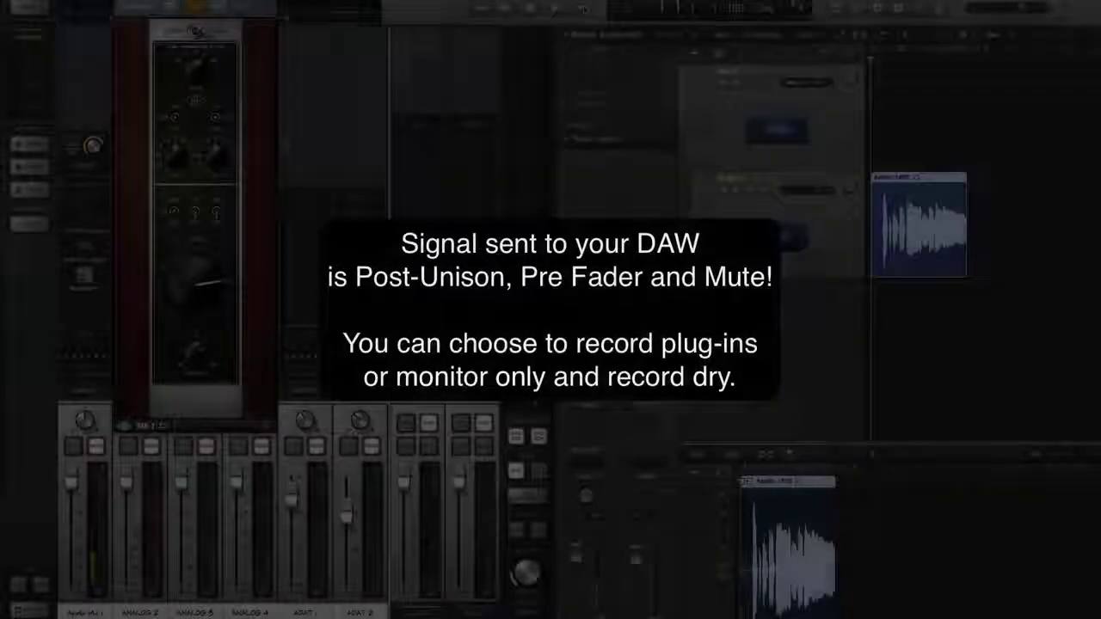
# Step: Start recording in Logic, then bring the Console forward and adjust the UA 610 LEVEL knob
pyautogui.click(583, 8)
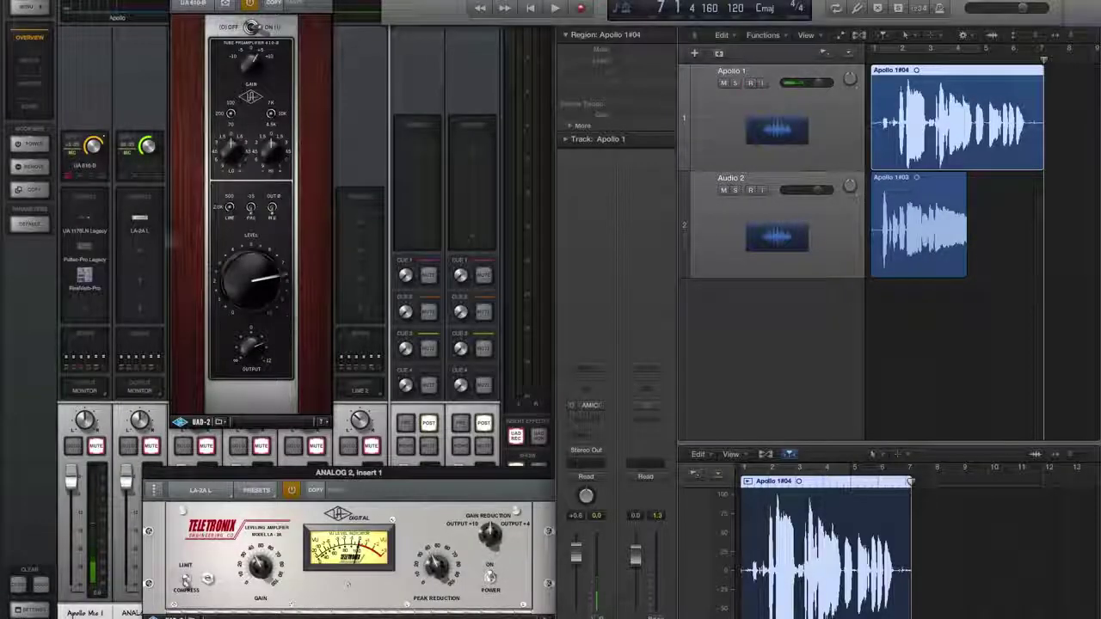
pyautogui.click(148, 143)
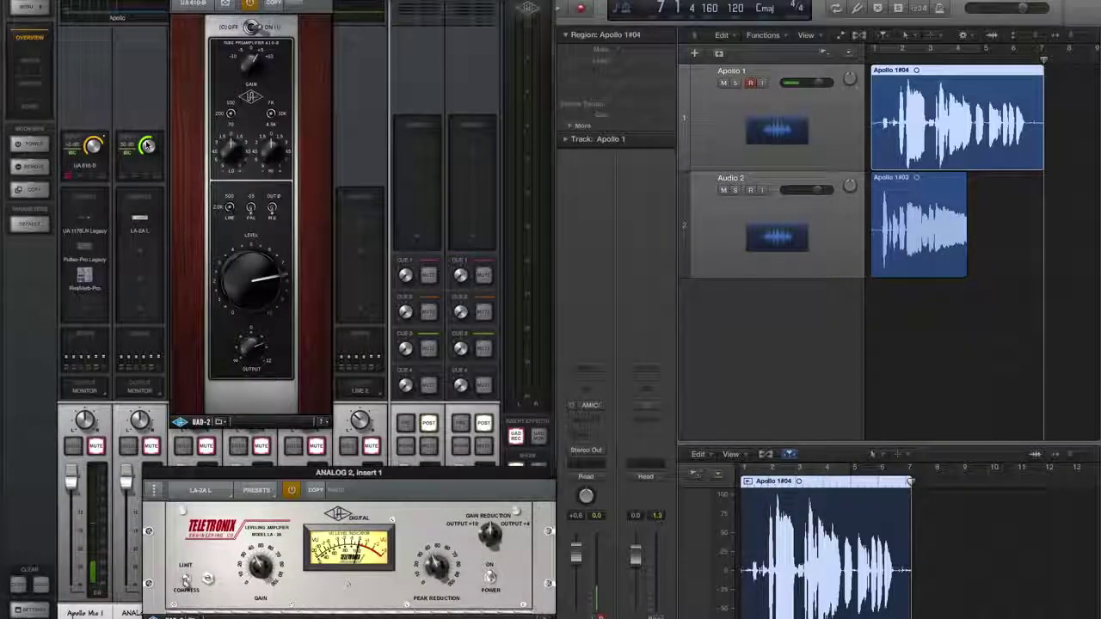
pyautogui.moveTo(253, 288); pyautogui.dragTo(243, 293)
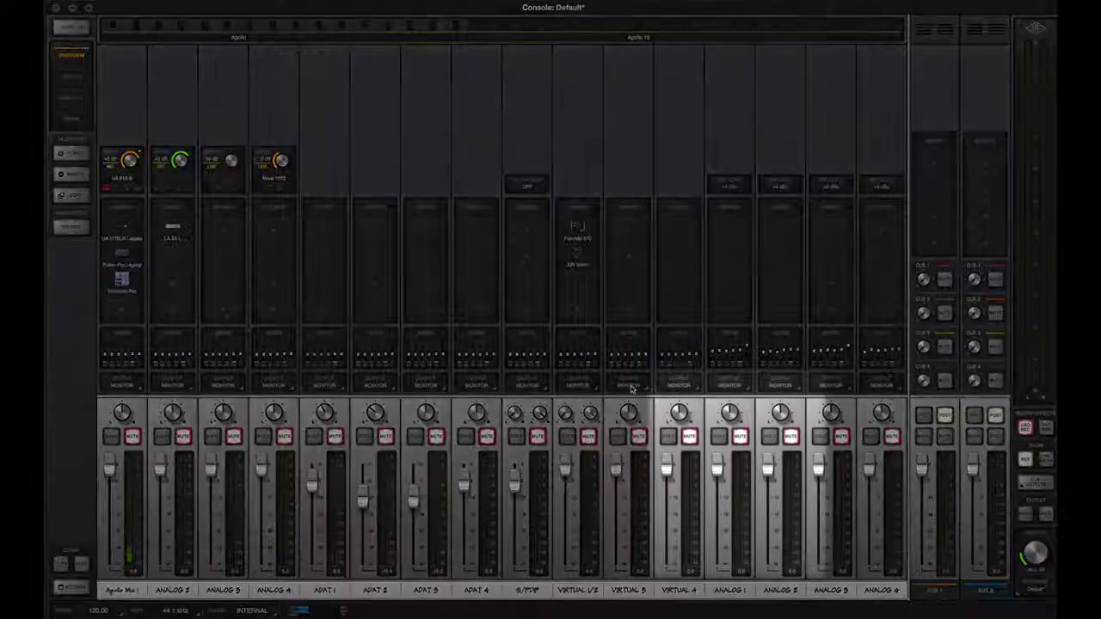
# Step: Leave VIRTUAL 3 on MONITOR and set VIRTUAL 1/2's output to LINE 1-2
pyautogui.click(630, 389)
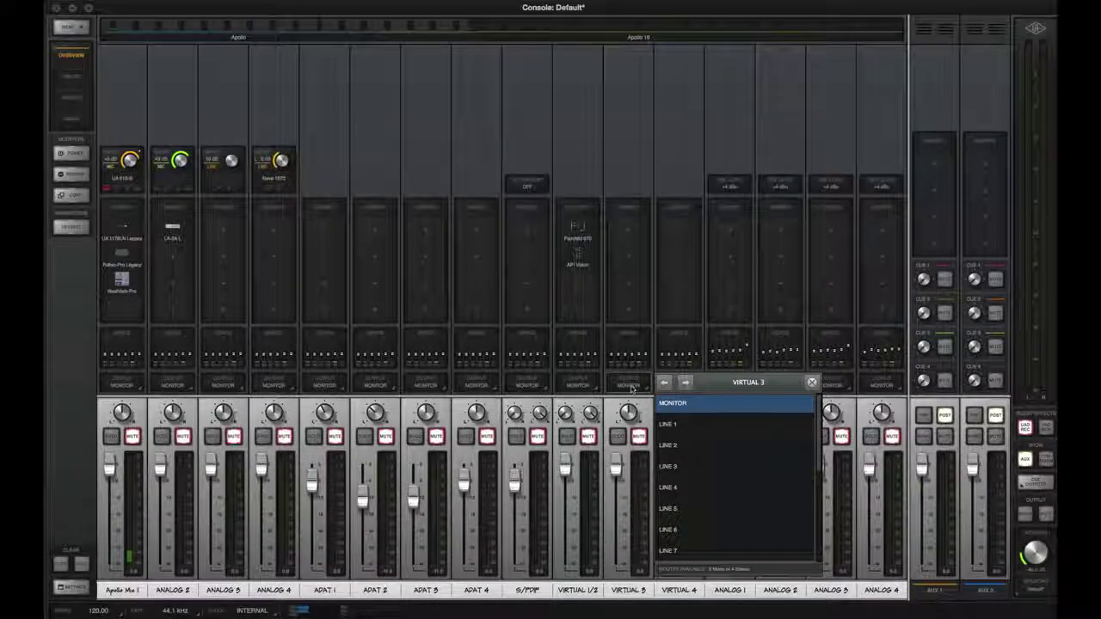
pyautogui.click(630, 390)
pyautogui.click(579, 391)
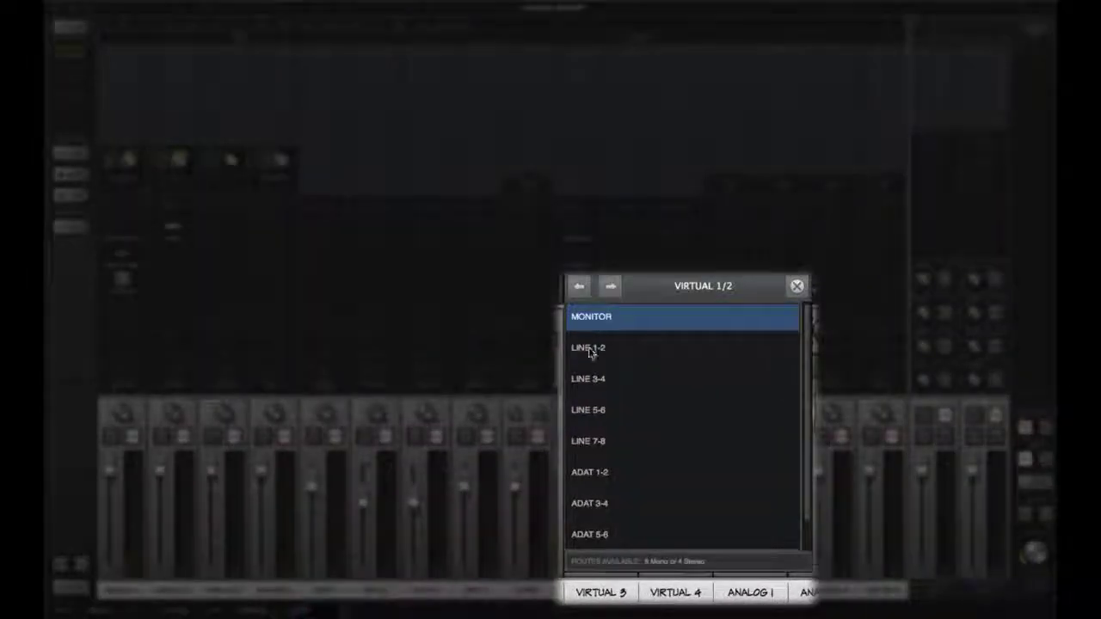
pyautogui.click(590, 349)
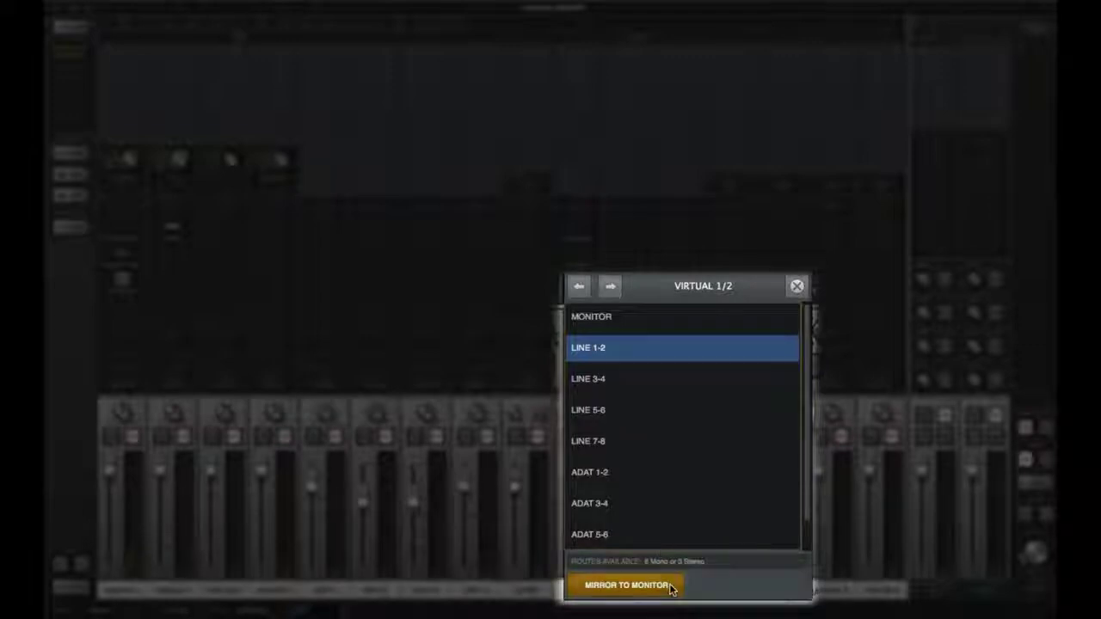
pyautogui.click(796, 286)
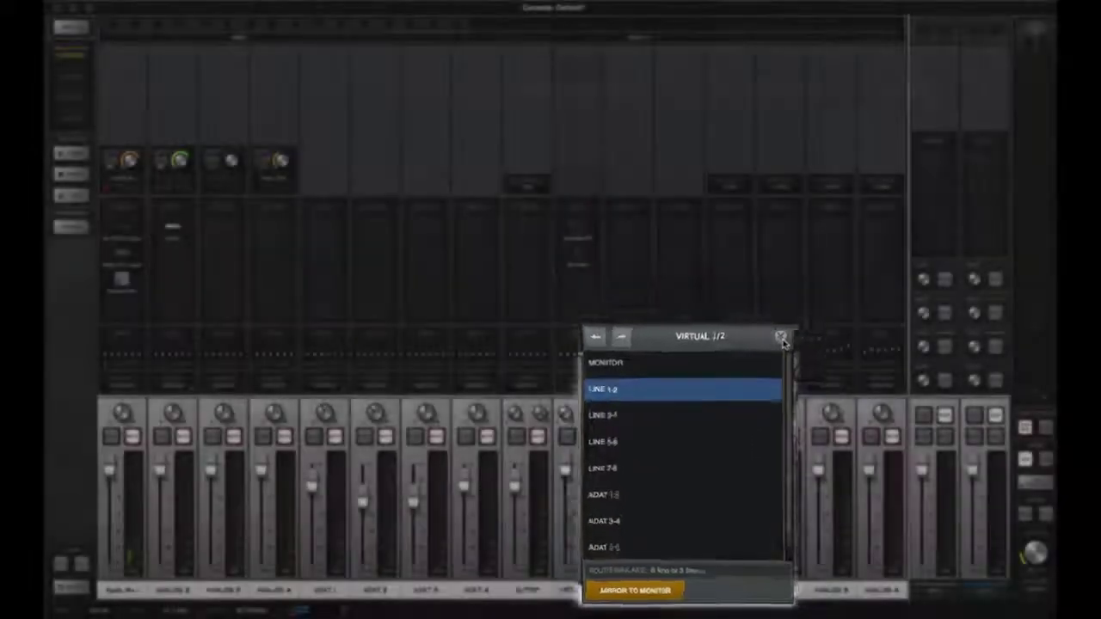
# Step: In the Hardware settings, set the rightmost hardware option to 1 and Cue Busses to 3
pyautogui.click(69, 588)
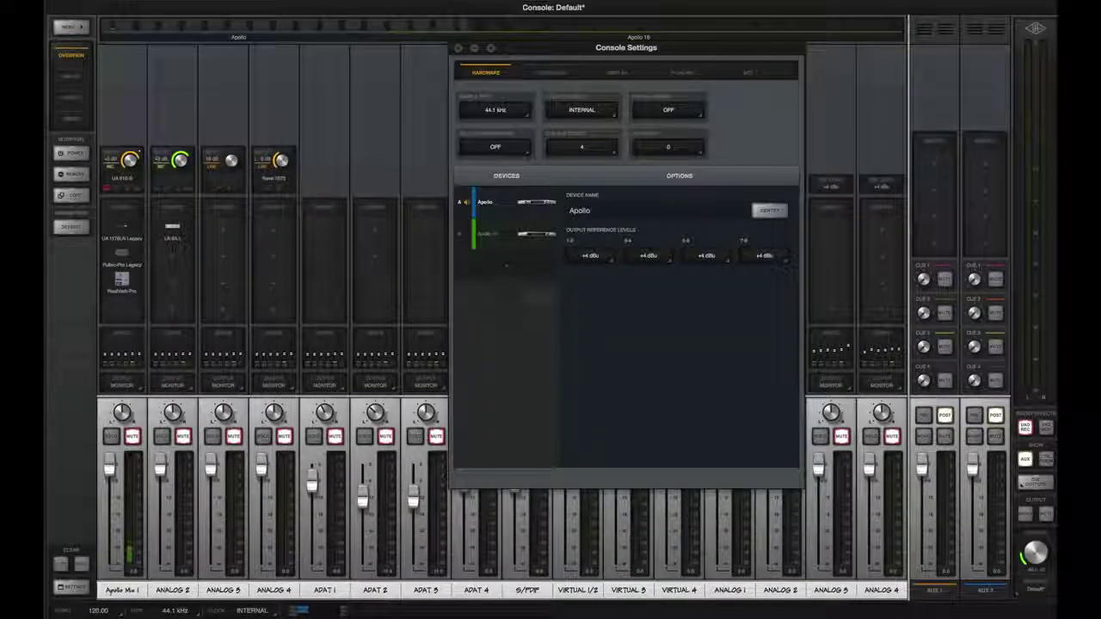
pyautogui.click(684, 150)
pyautogui.click(647, 190)
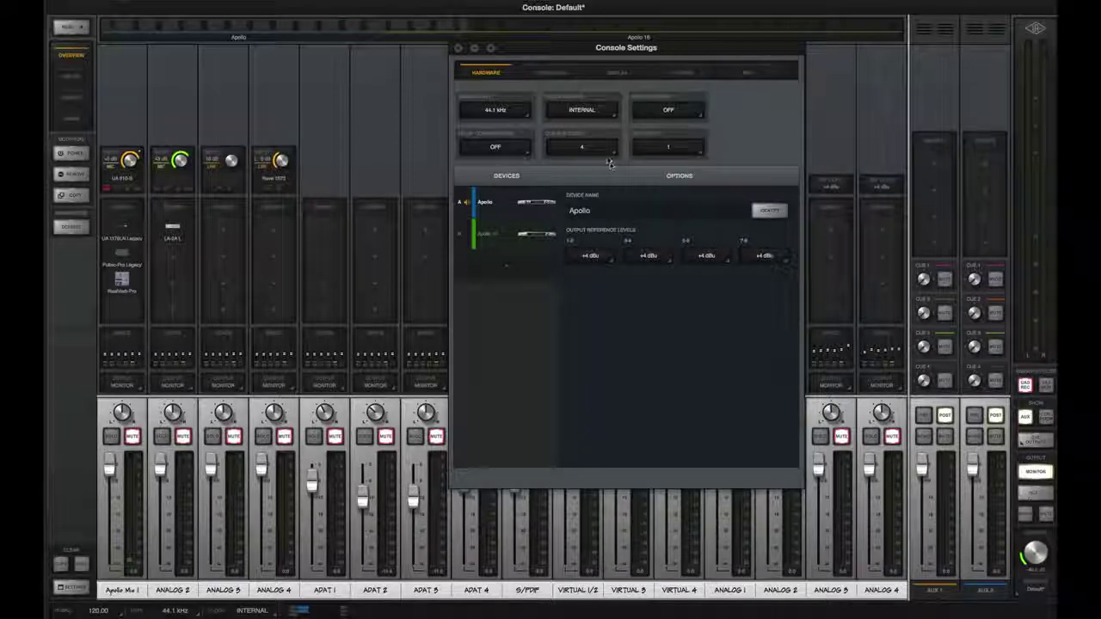
pyautogui.click(606, 150)
pyautogui.click(558, 190)
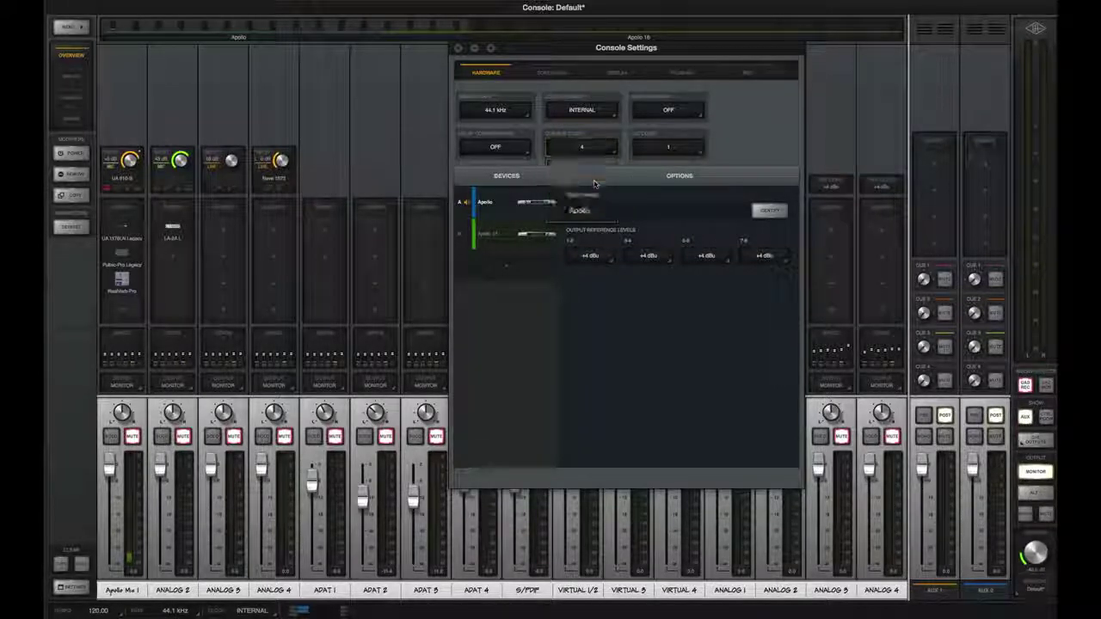